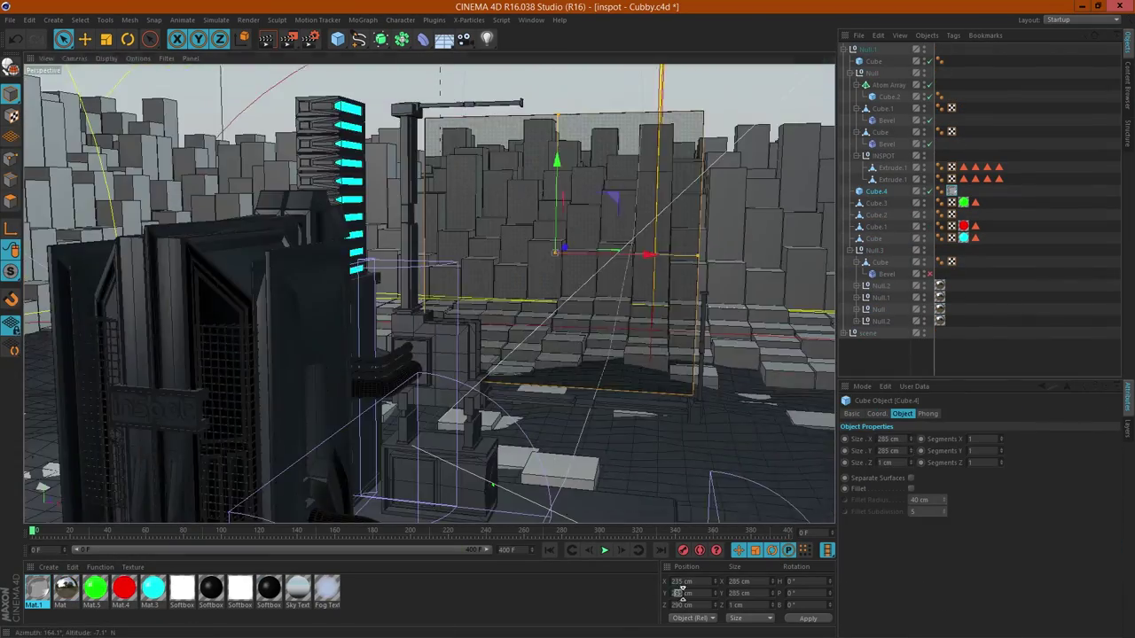
- Orbit the viewport around the whole scene of the inSpot kiosk, server tower and cubes
{"action": "left_click_drag", "start_coordinate": [620, 266], "coordinate": [654, 253], "text": "alt"}
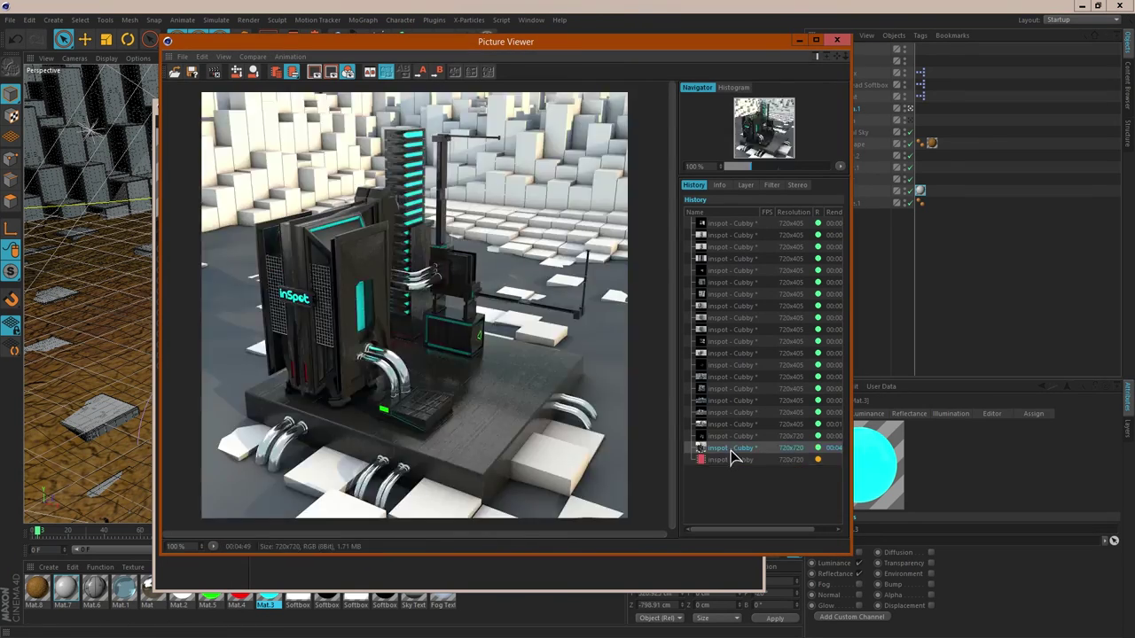
- Show the in-progress render, select the Diffuse layer in pass0003.psd, and launch the Camera Raw Filter
{"action": "left_click", "coordinate": [733, 459]}
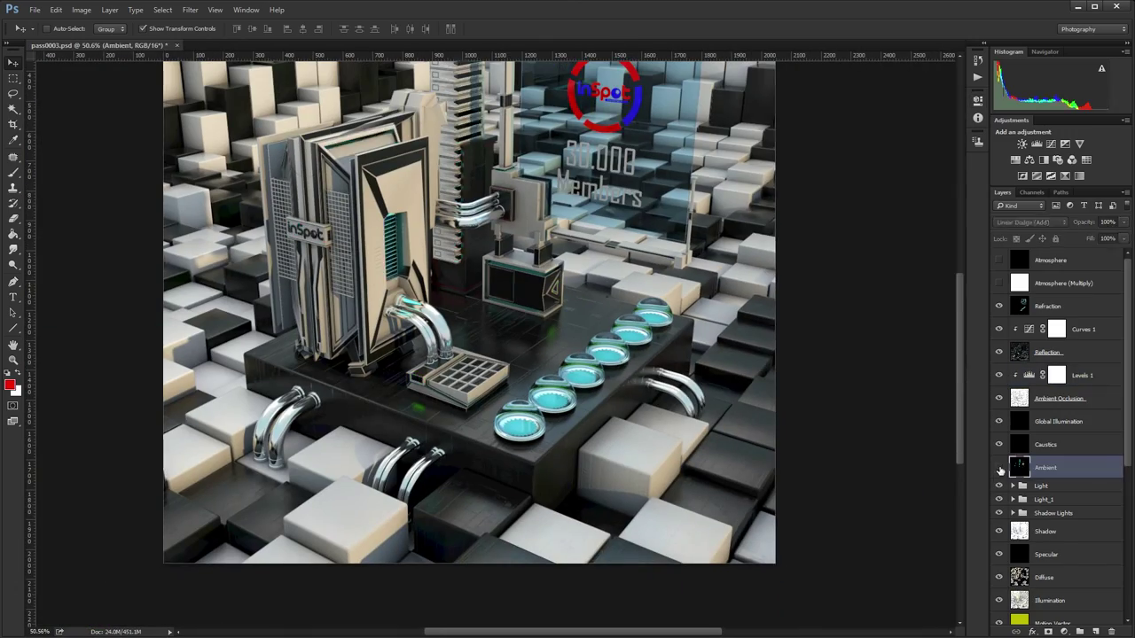
{"action": "left_click", "coordinate": [1044, 600]}
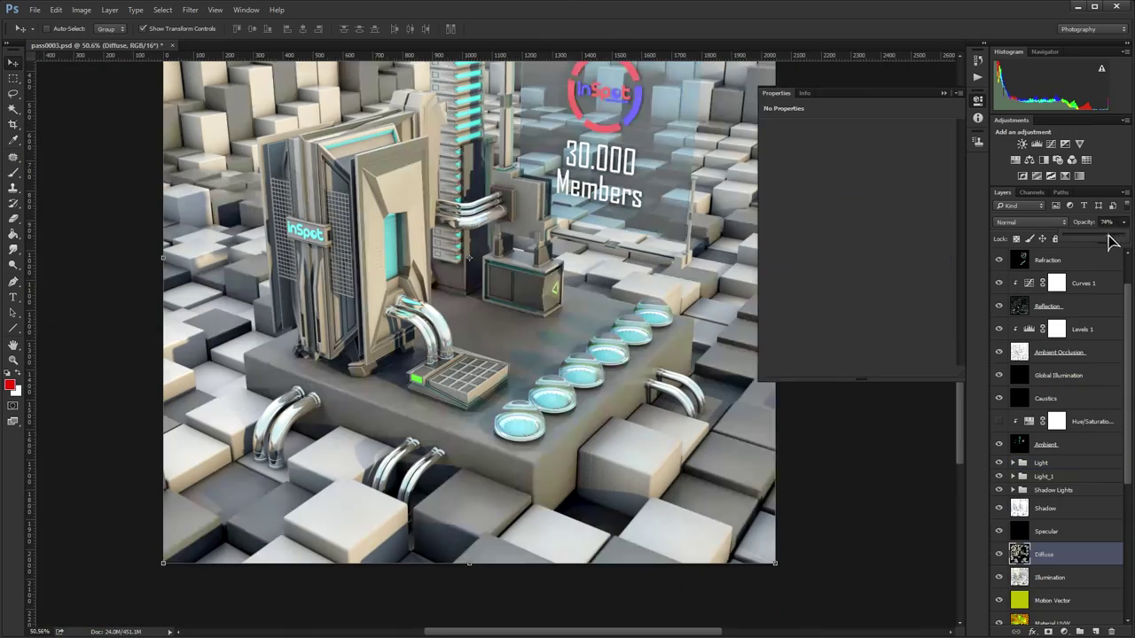
{"action": "scroll", "coordinate": [1005, 450], "scroll_direction": "down", "scroll_amount": 3}
{"action": "key", "text": "ctrl+shift+a"}
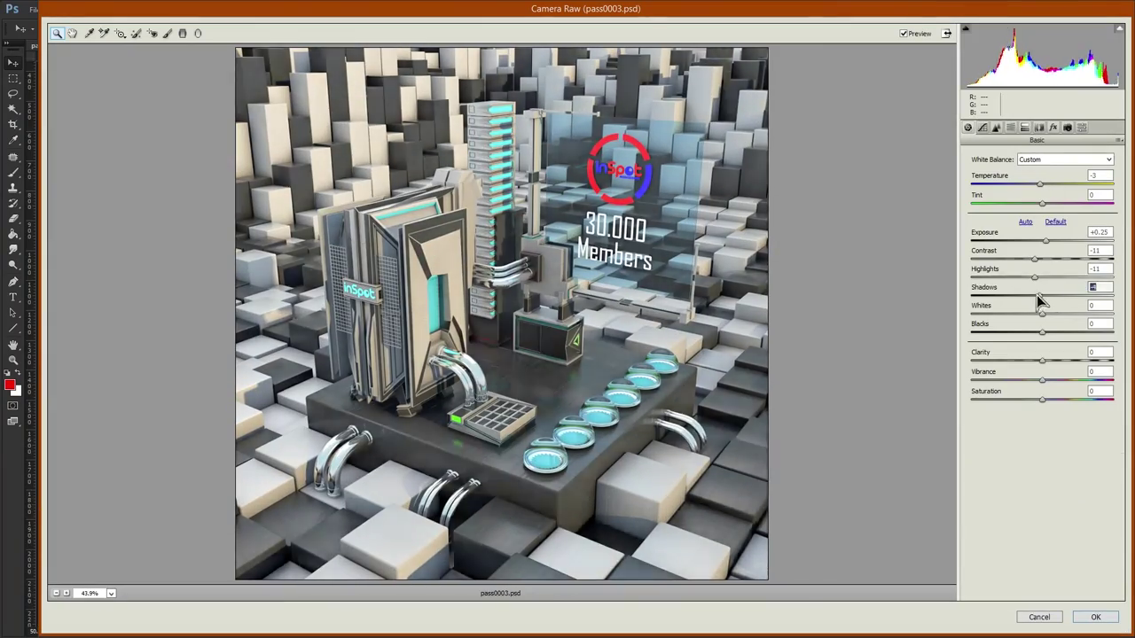